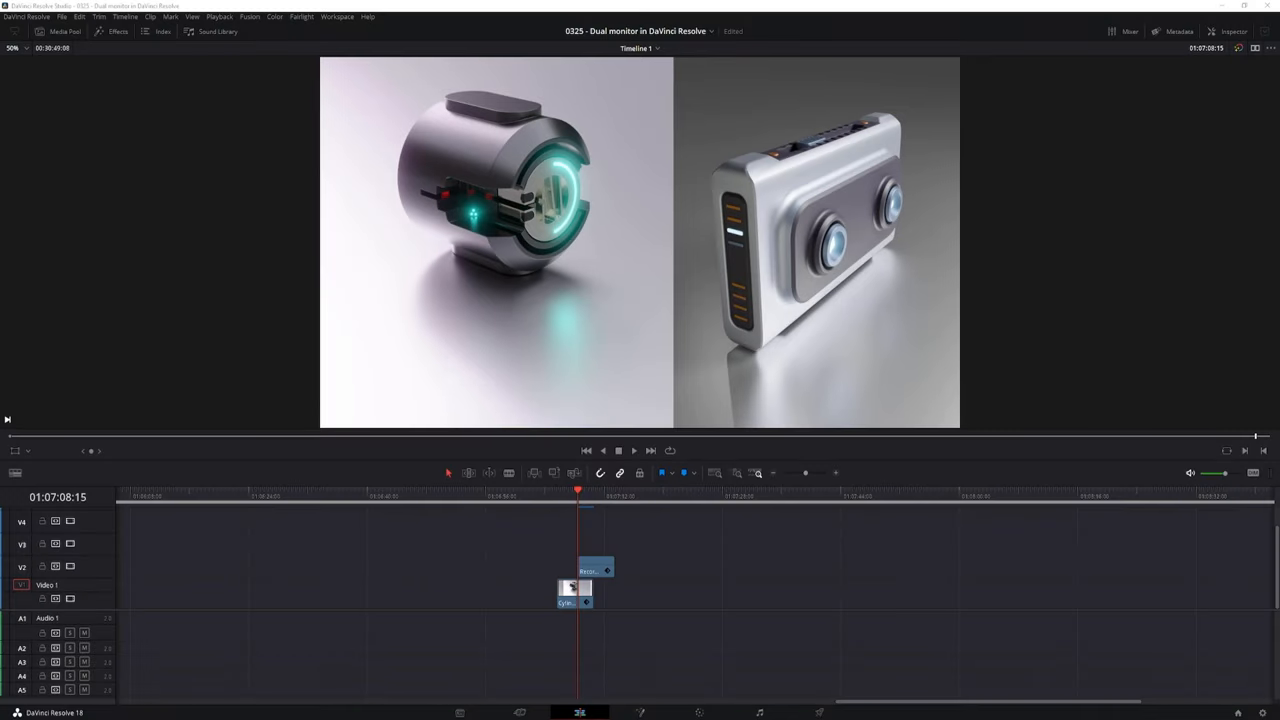
Step: Show the Media Pool, Effects and Inspector panels, then switch Workspace Dual Screen to On
left_click(66, 31)
left_click(115, 31)
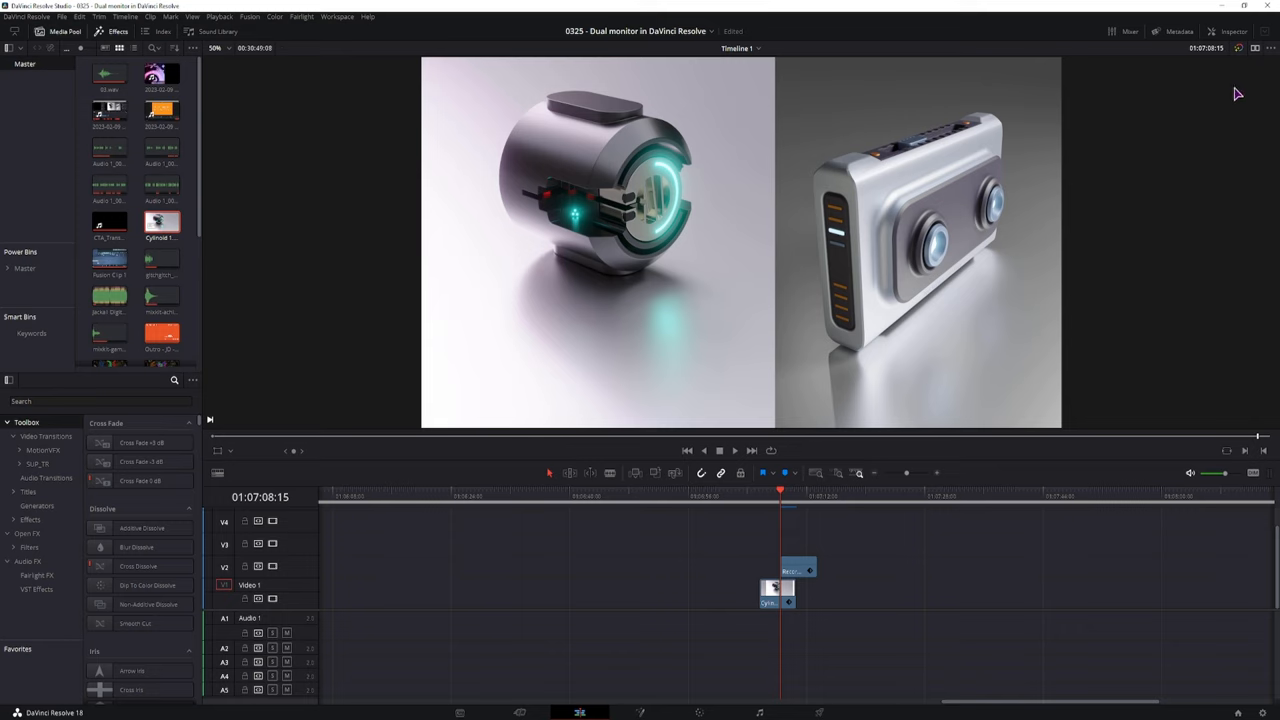
left_click(1233, 32)
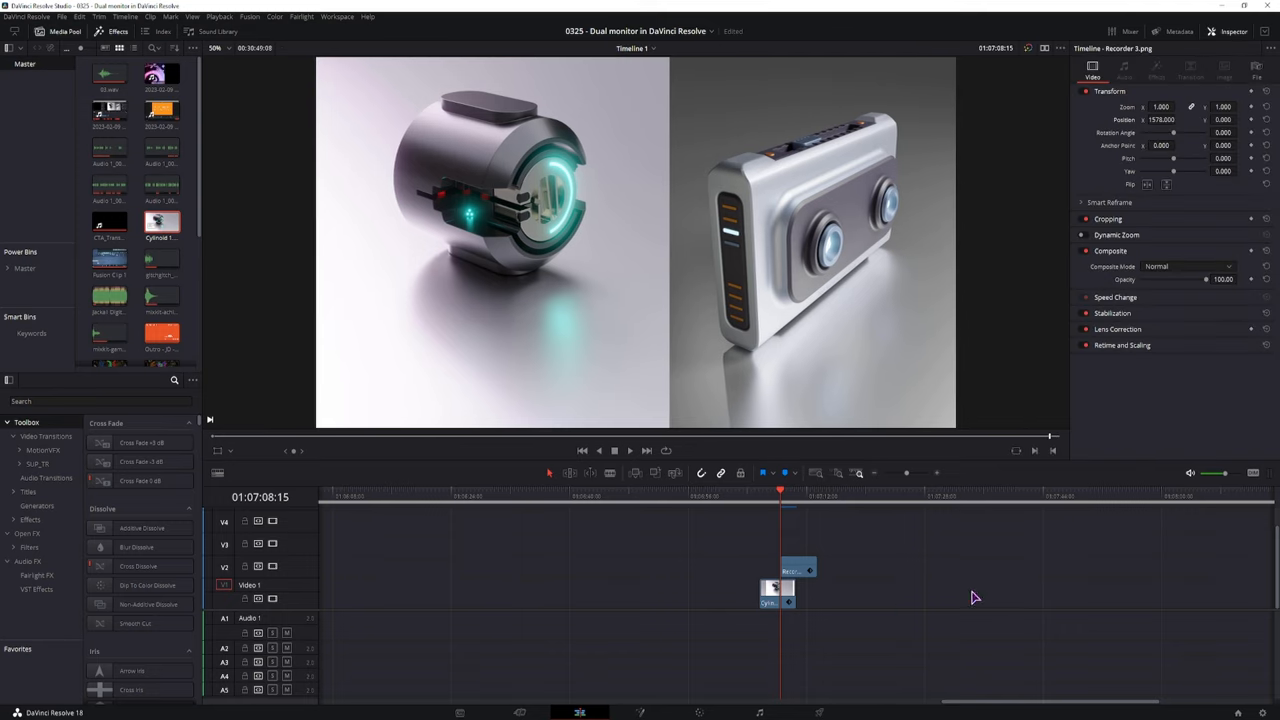
left_click(336, 17)
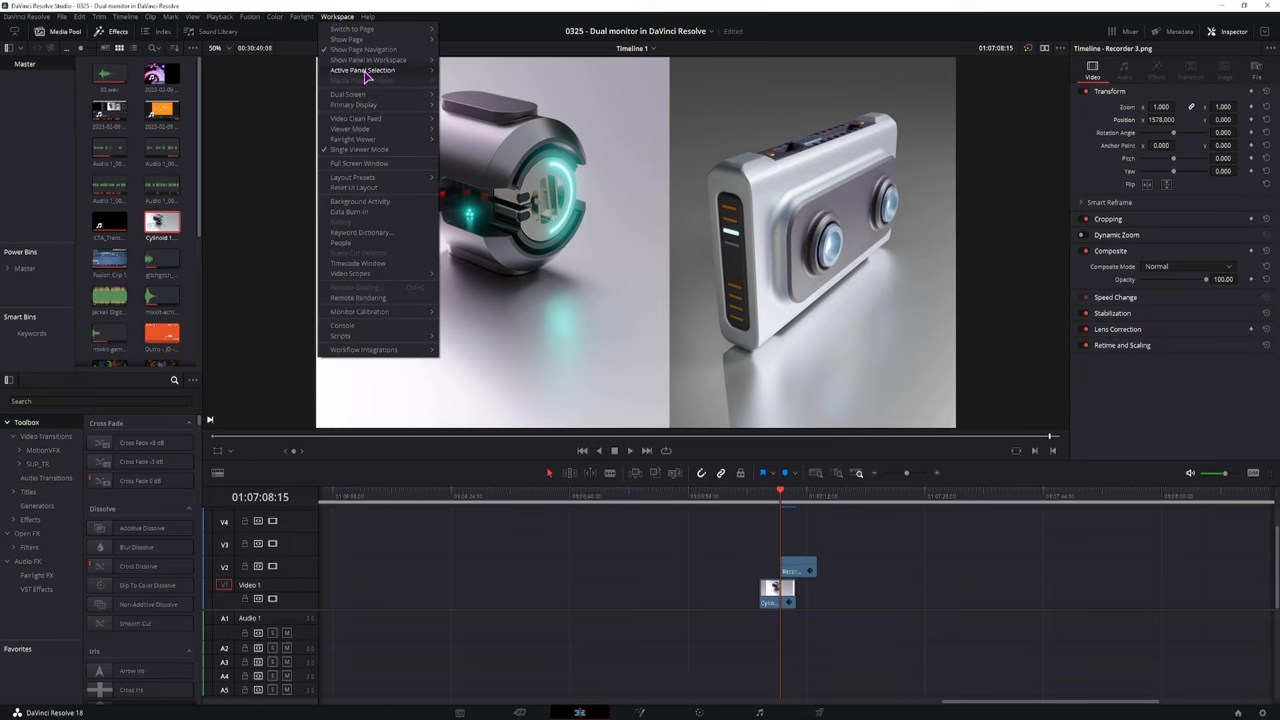
mouse_move(348, 94)
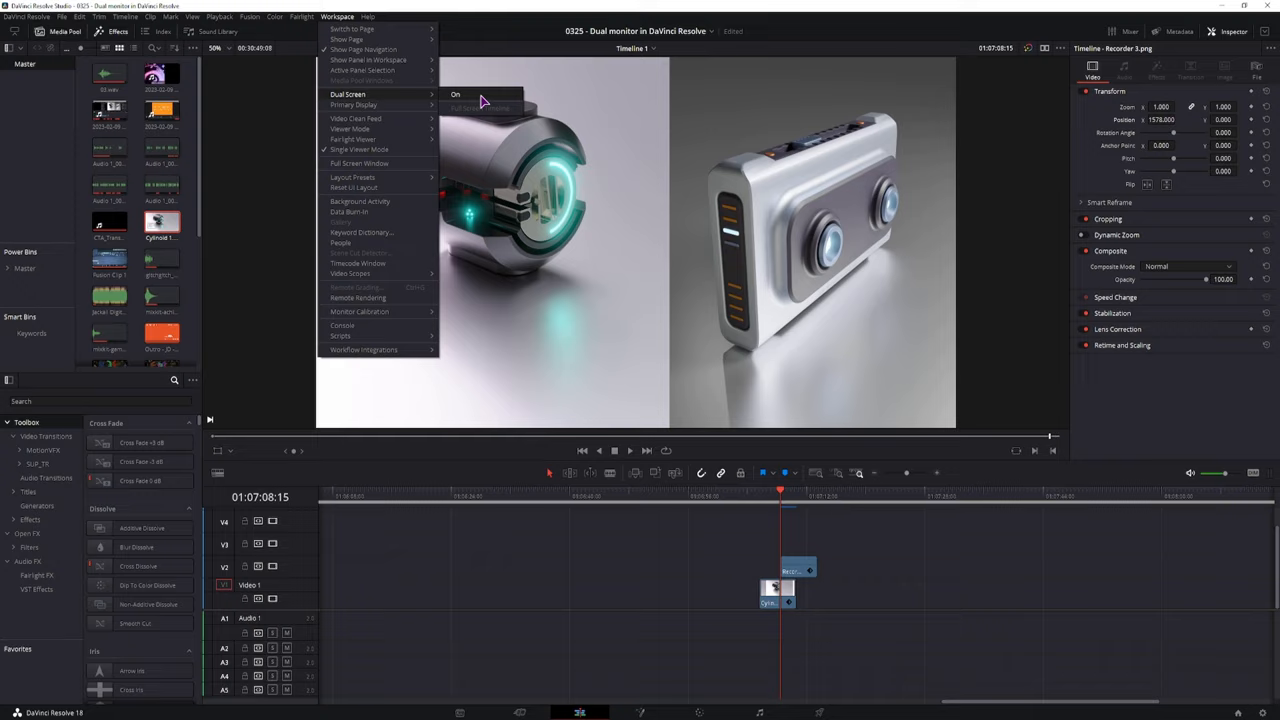
left_click(455, 94)
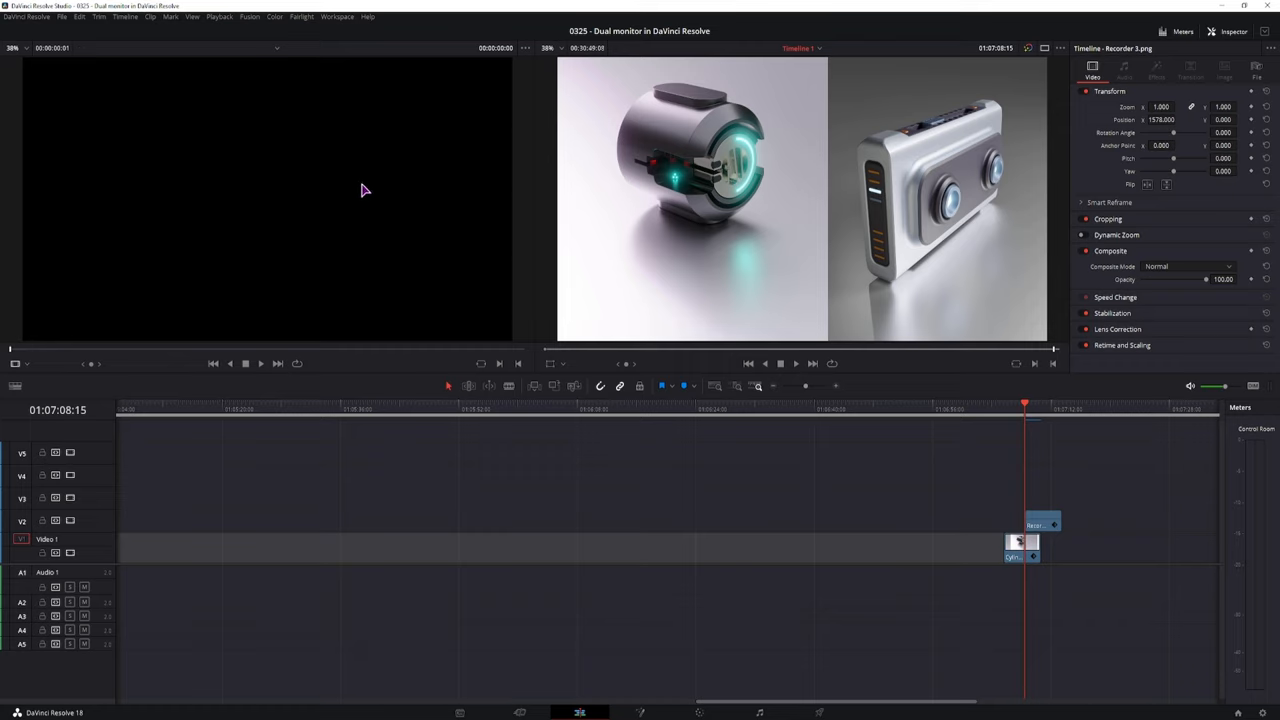
Step: Choose Full Screen Timeline so the timeline fills this screen and viewers move to the other monitor
left_click(337, 16)
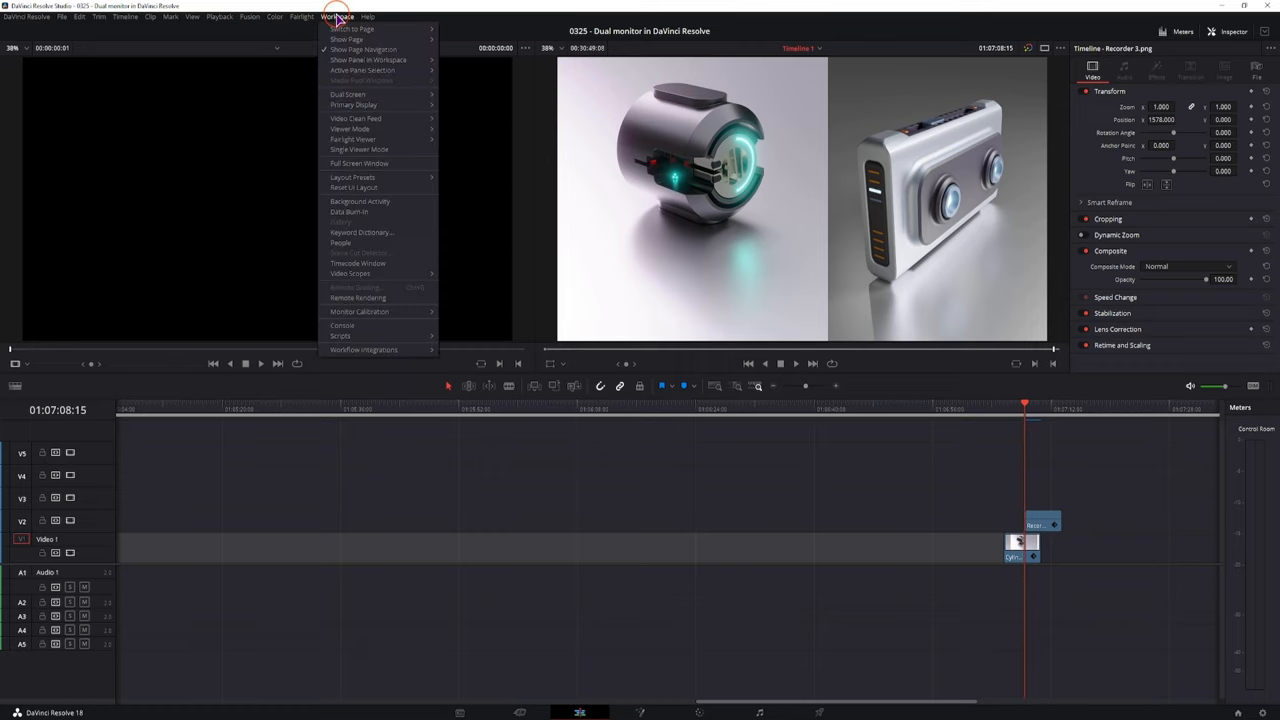
mouse_move(348, 94)
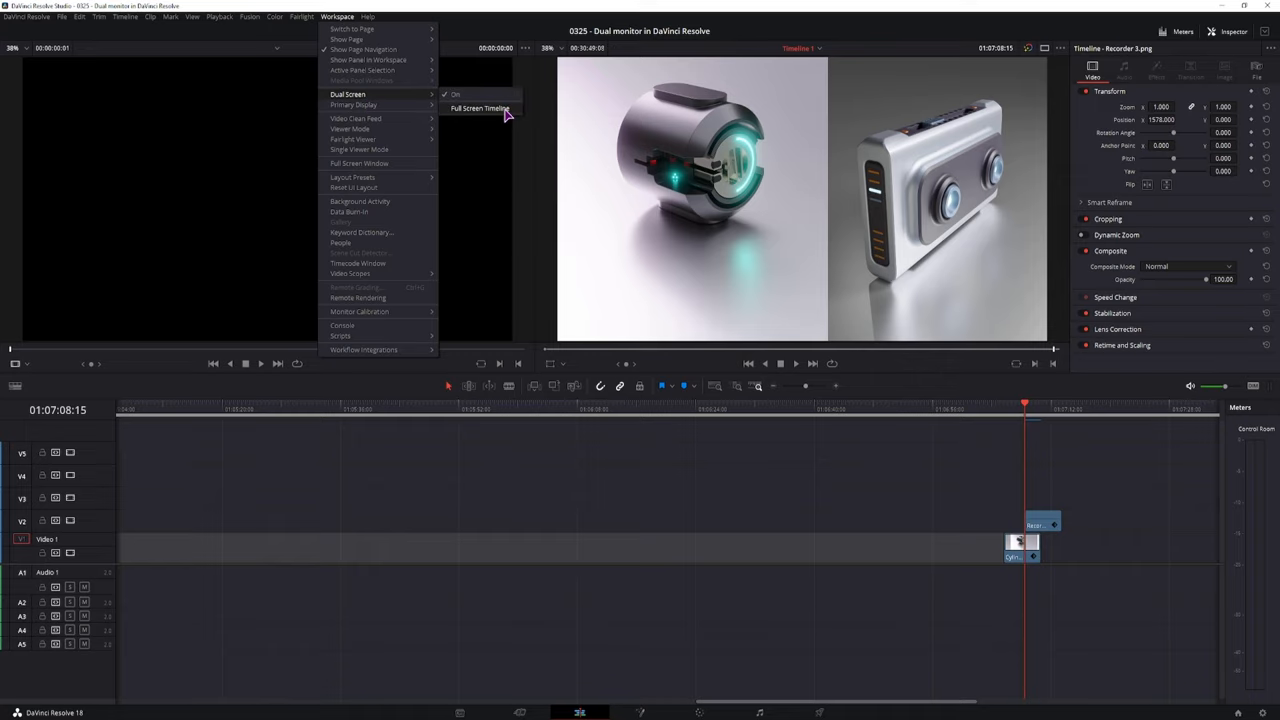
left_click(505, 113)
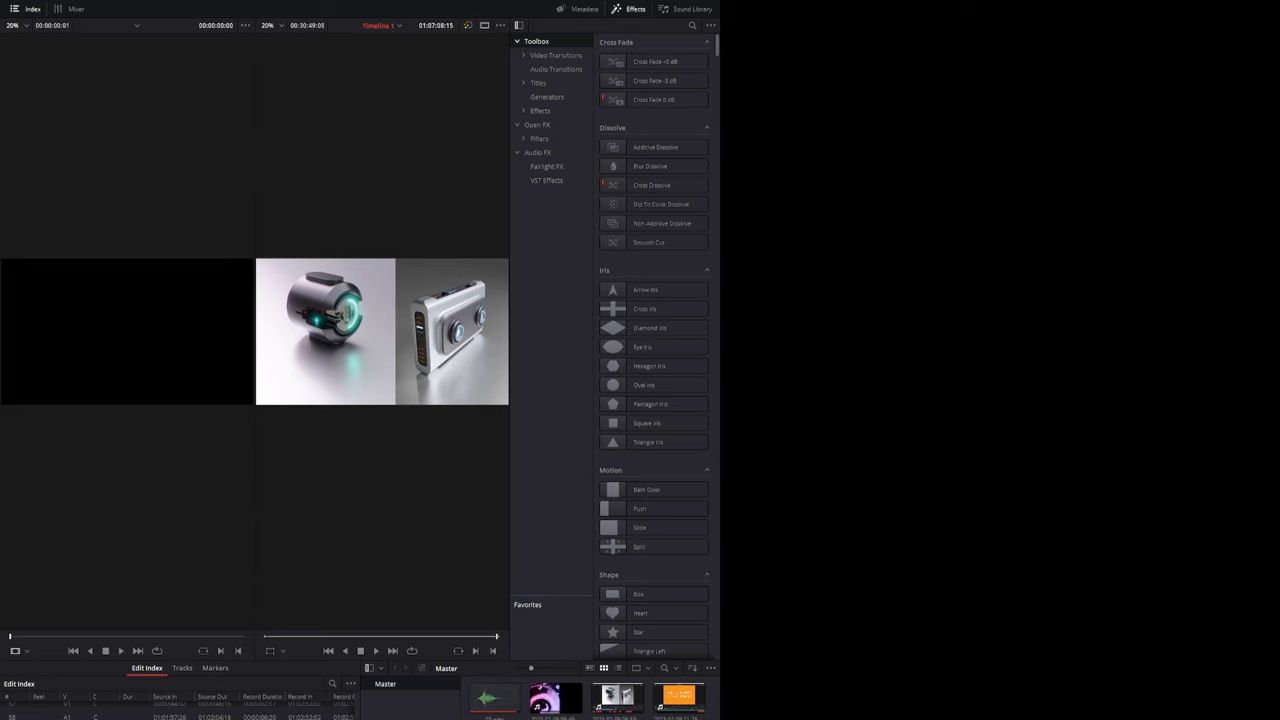
key("alt+Tab")
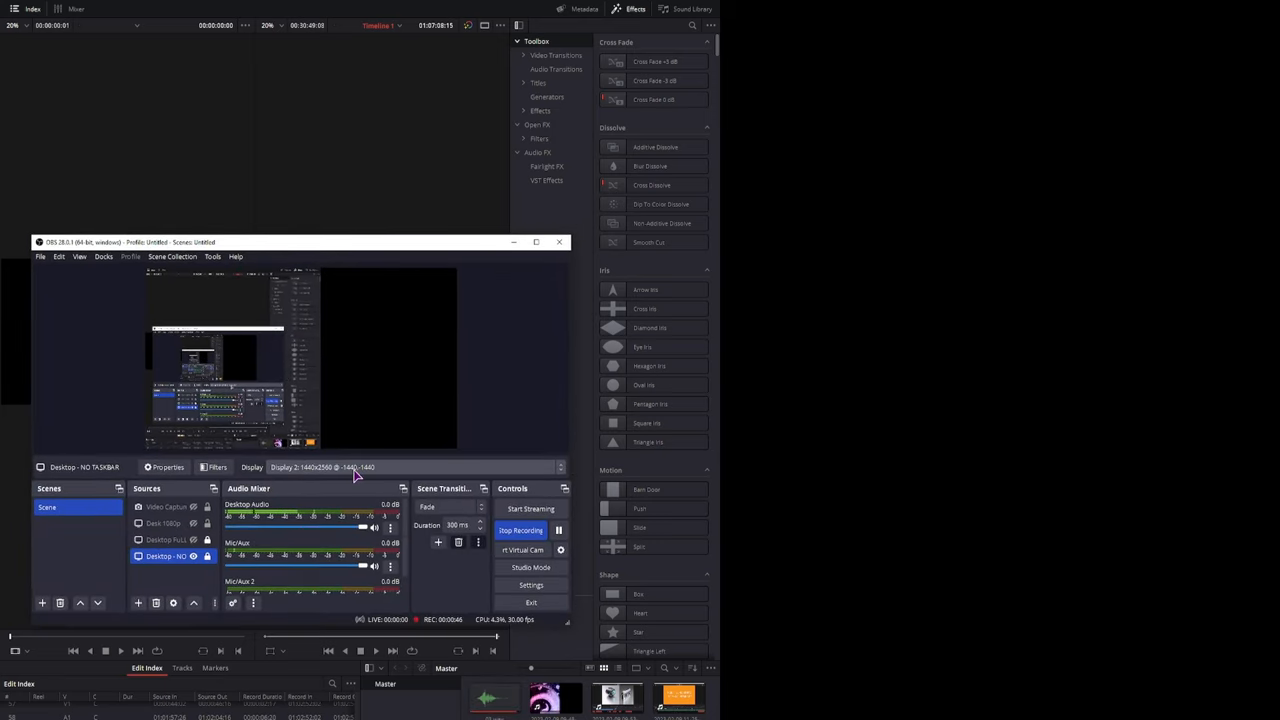
left_click(355, 470)
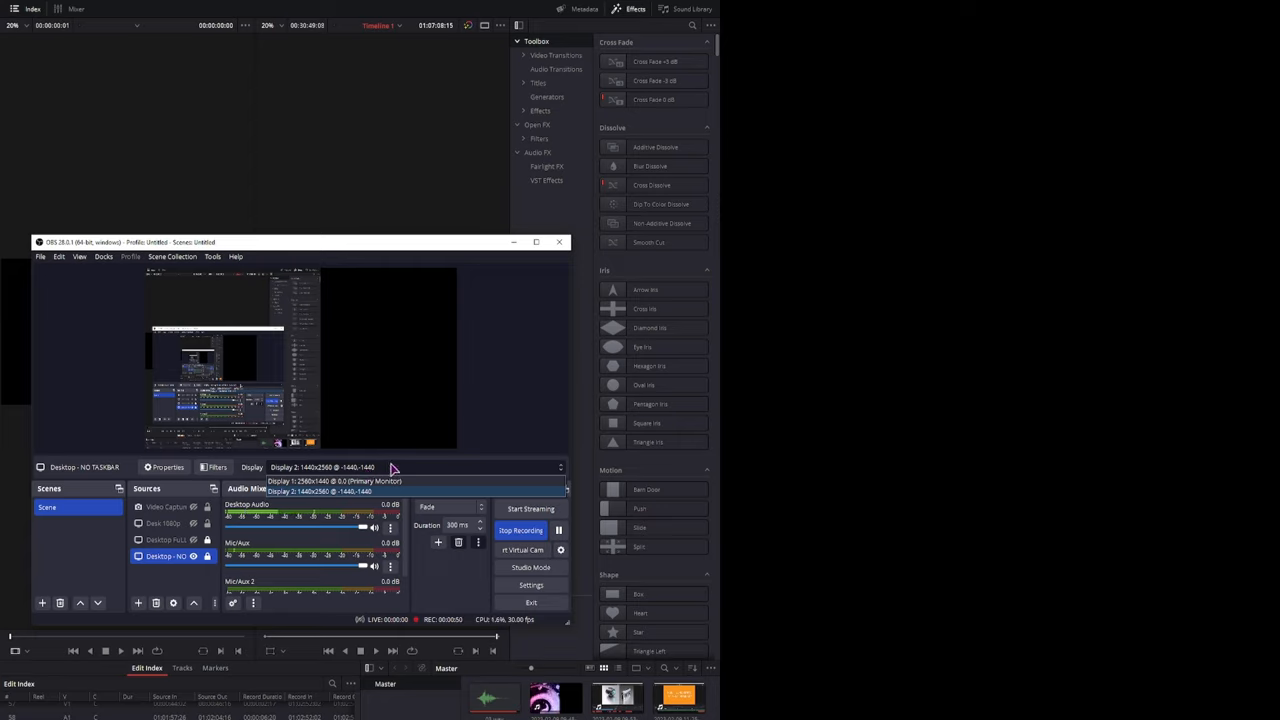
left_click(393, 469)
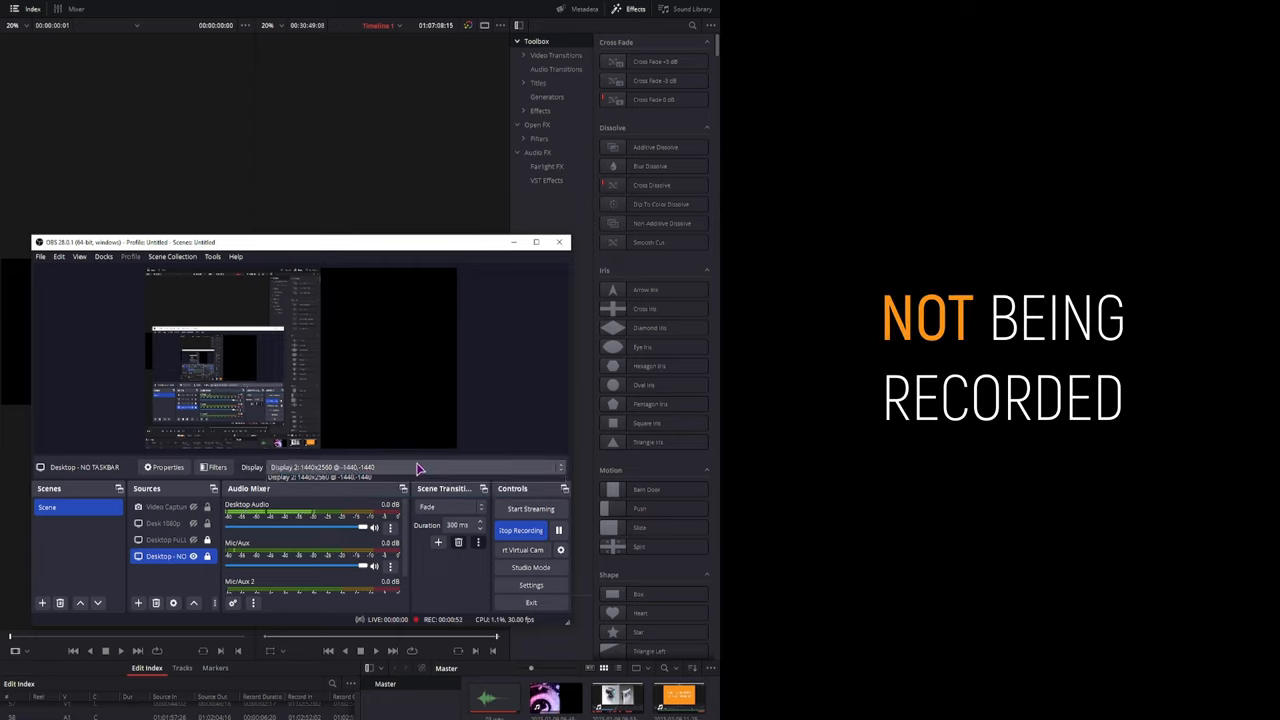
left_click(393, 469)
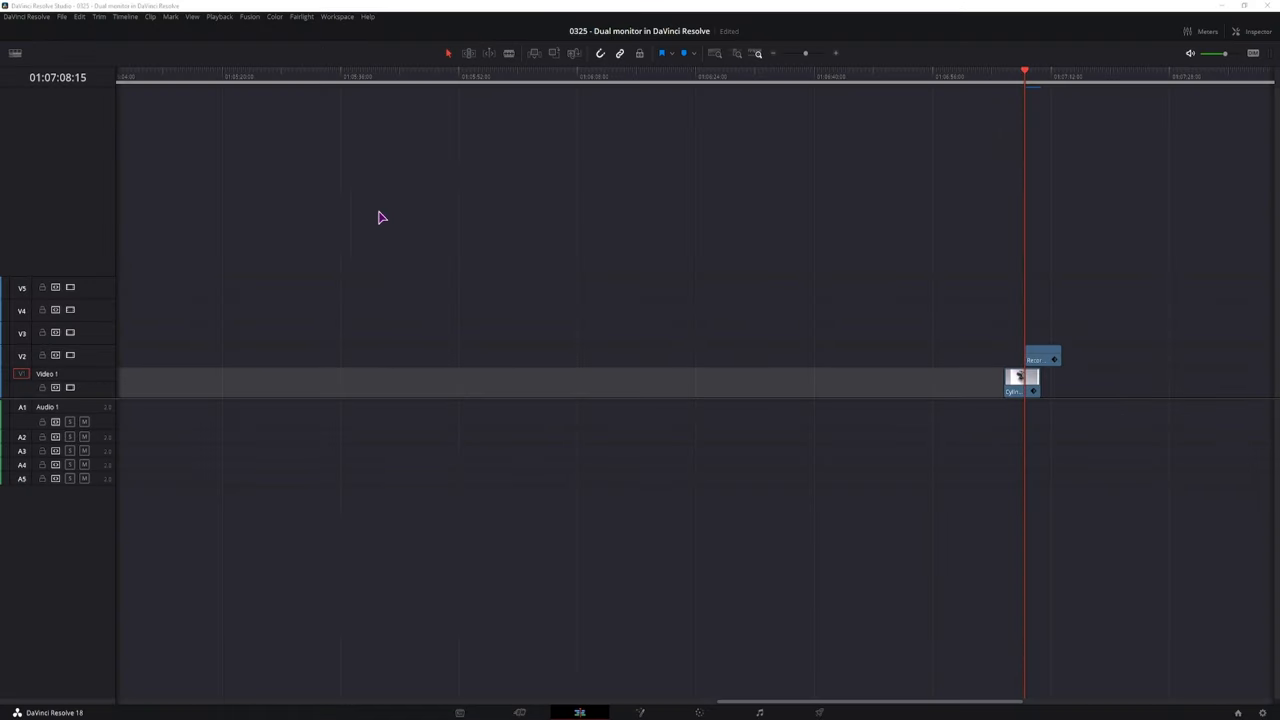
Step: Turn Dual Screen off and route the Video Clean Feed to the Generic PnP Monitor
left_click(334, 17)
mouse_move(348, 94)
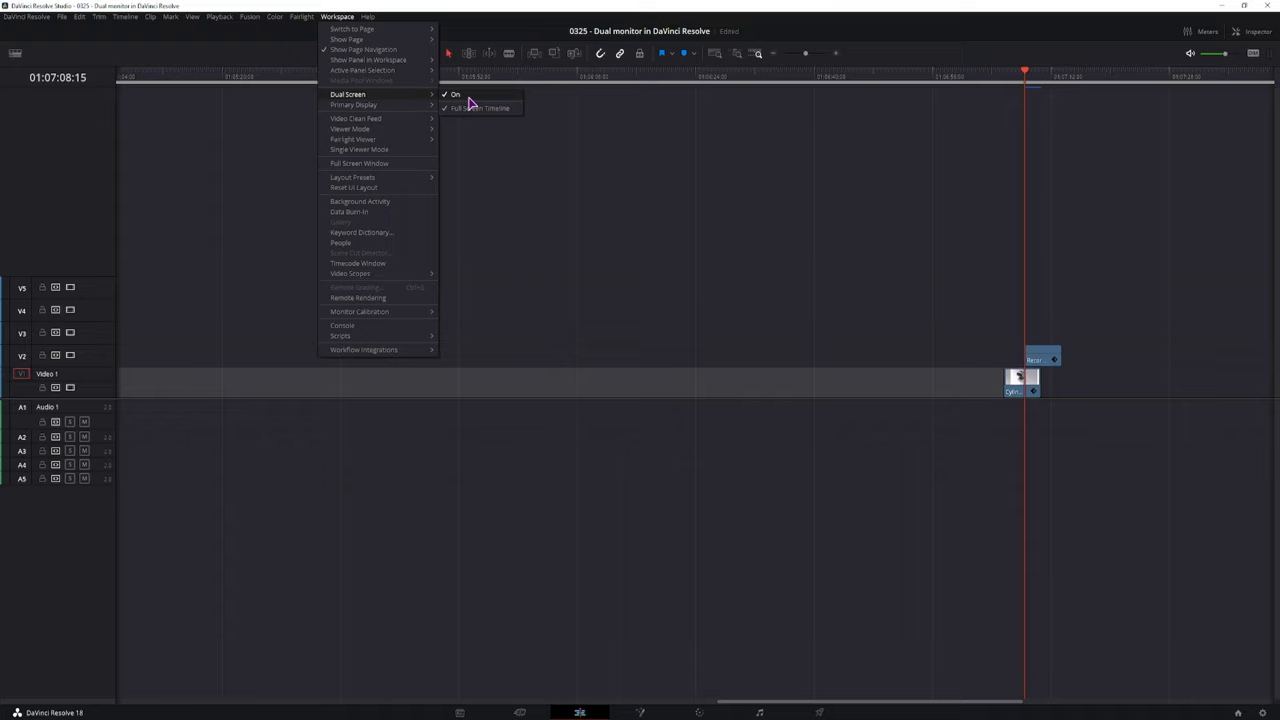
left_click(441, 108)
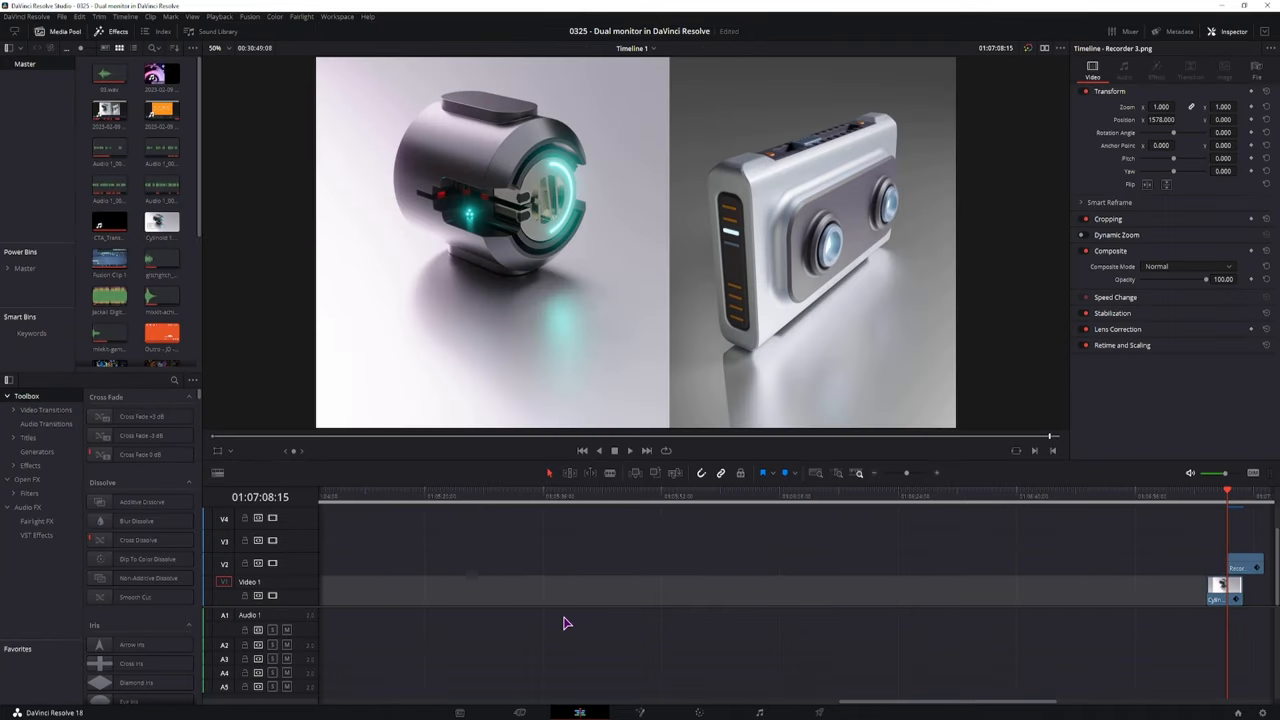
left_click(335, 18)
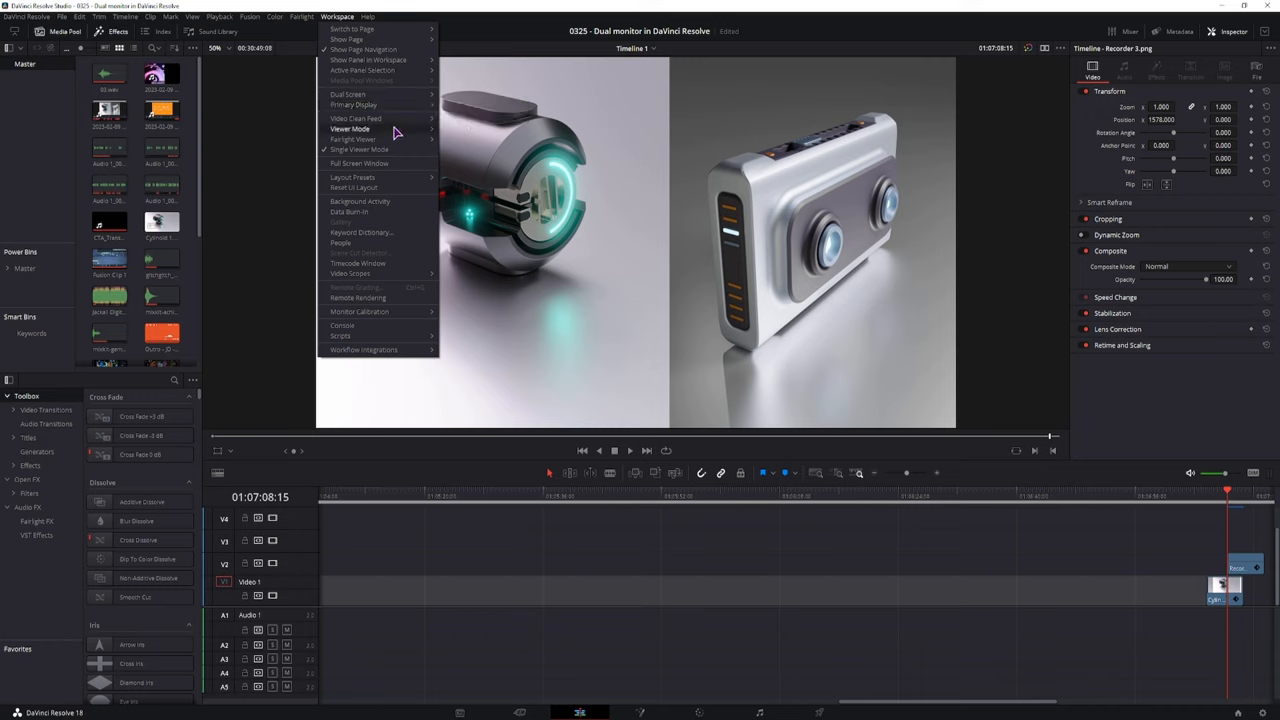
mouse_move(356, 118)
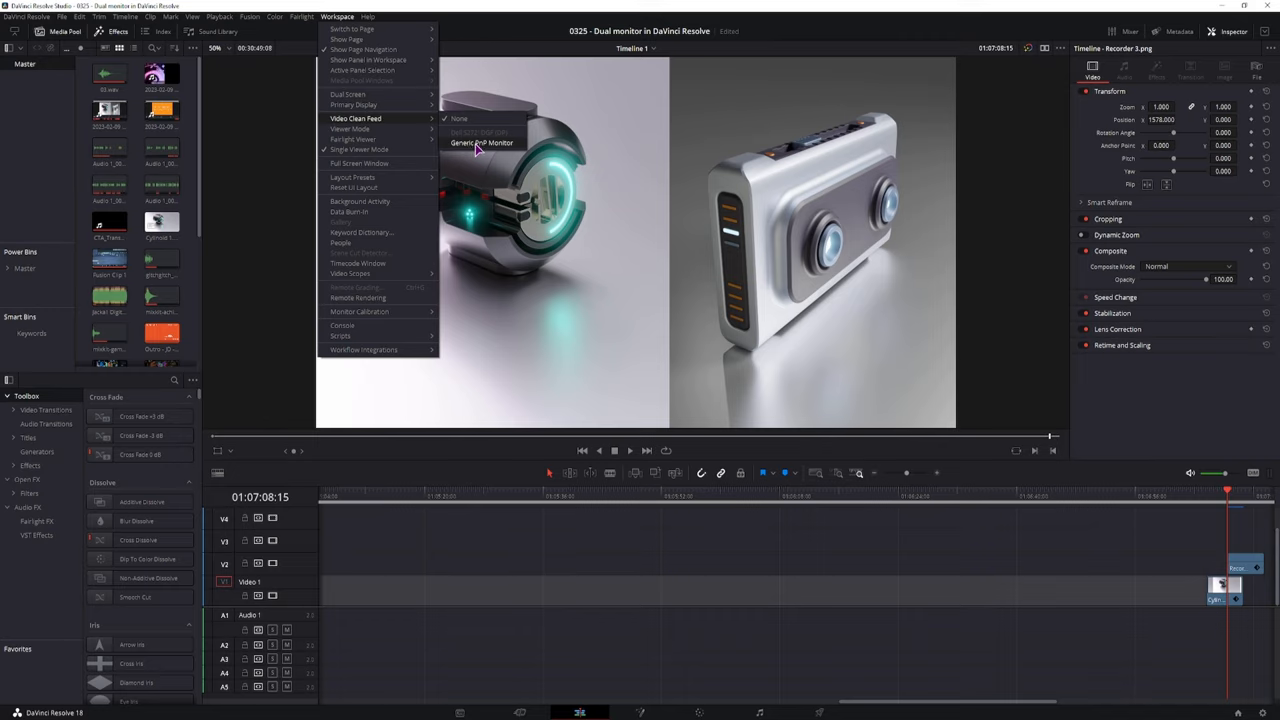
left_click(477, 145)
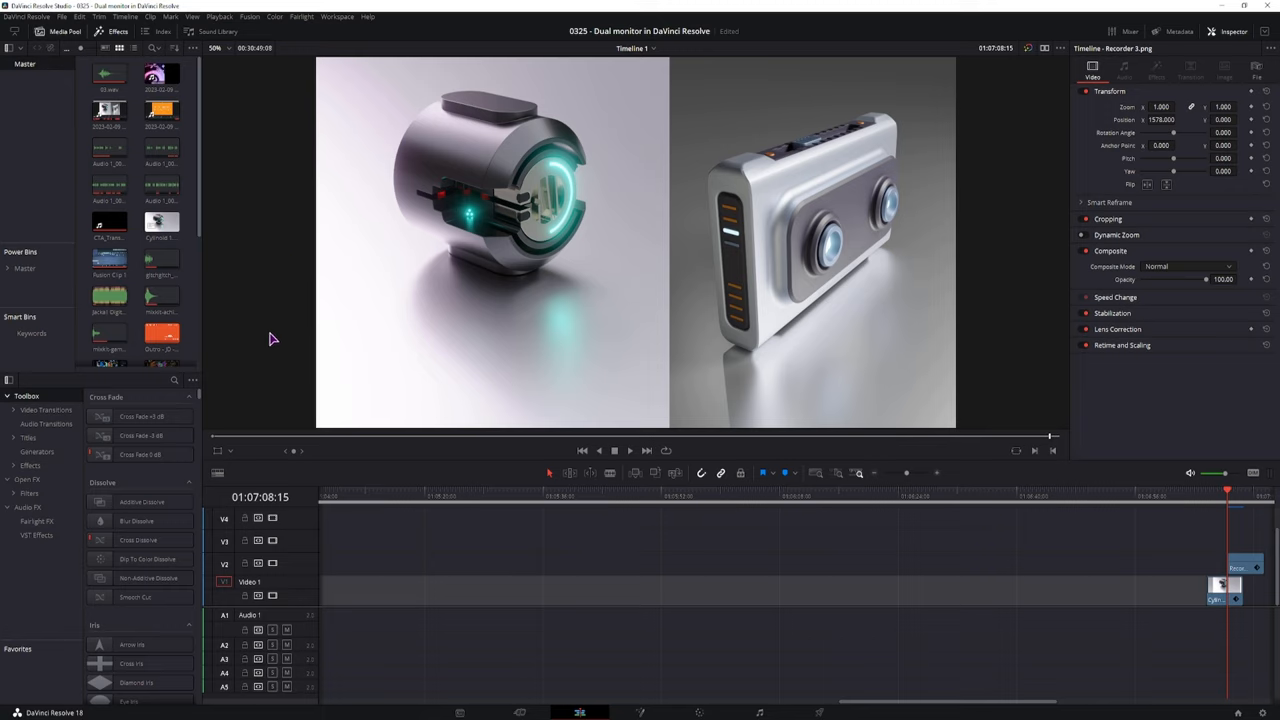
left_click(125, 716)
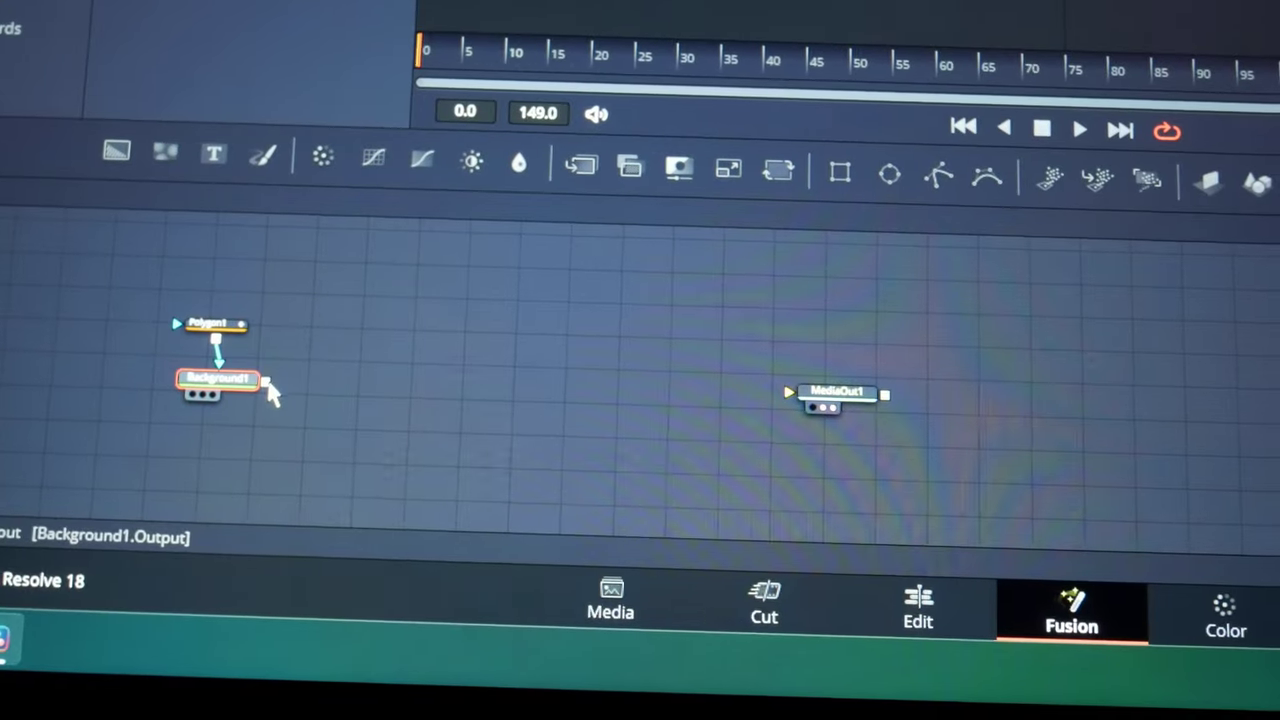
Step: Connect Background1's output into MediaOut1 so the masked orange background reaches the output
mouse_move(272, 395)
left_mouse_down()
mouse_move(398, 412)
mouse_move(826, 416)
left_mouse_up()
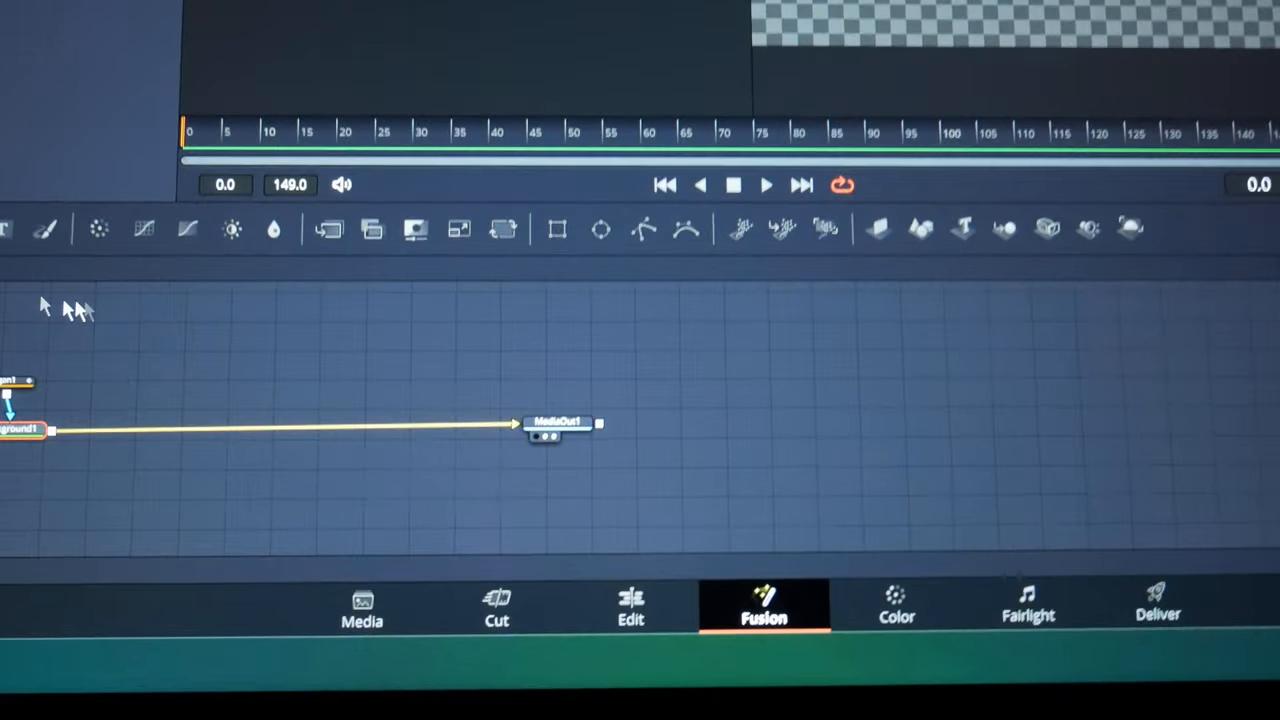
Step: Paste a Background2 node, merge it with Background1 via Merge1 ahead of MediaOut1, and select Background2
key("ctrl+v")
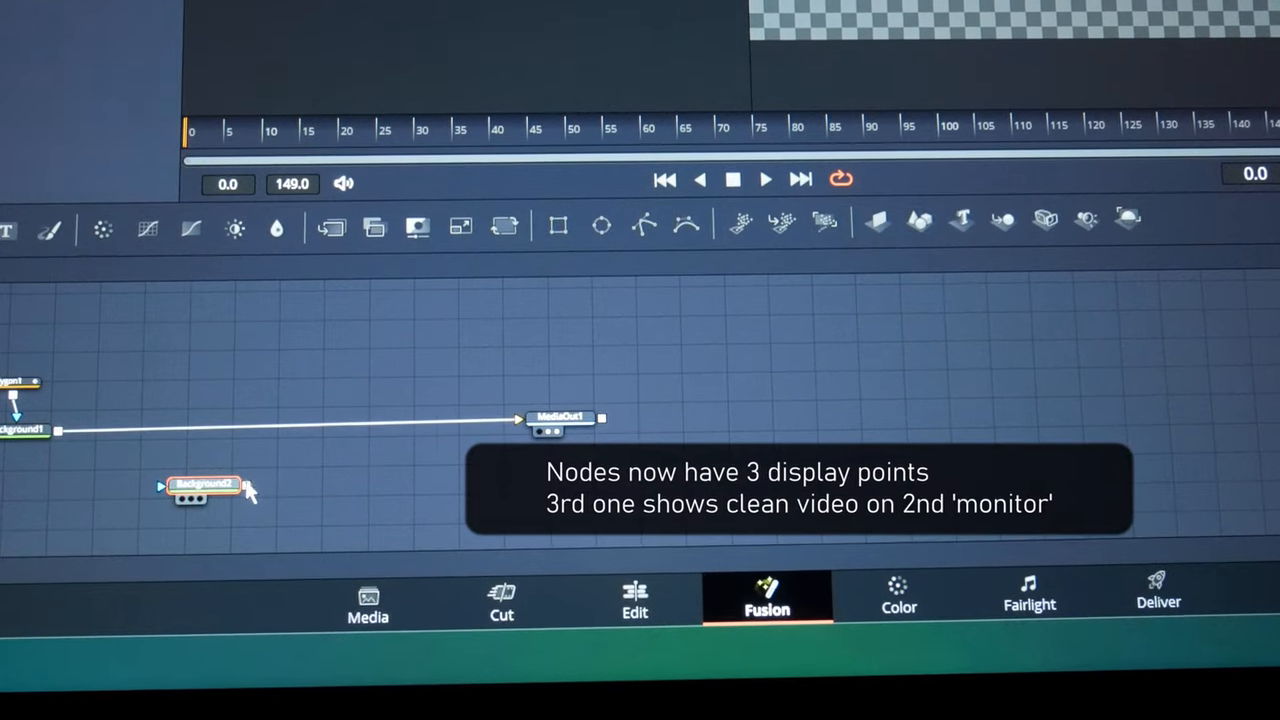
mouse_move(255, 480)
left_mouse_down()
mouse_move(80, 440)
mouse_move(80, 428)
left_mouse_up()
left_click_drag(295, 475, 222, 425)
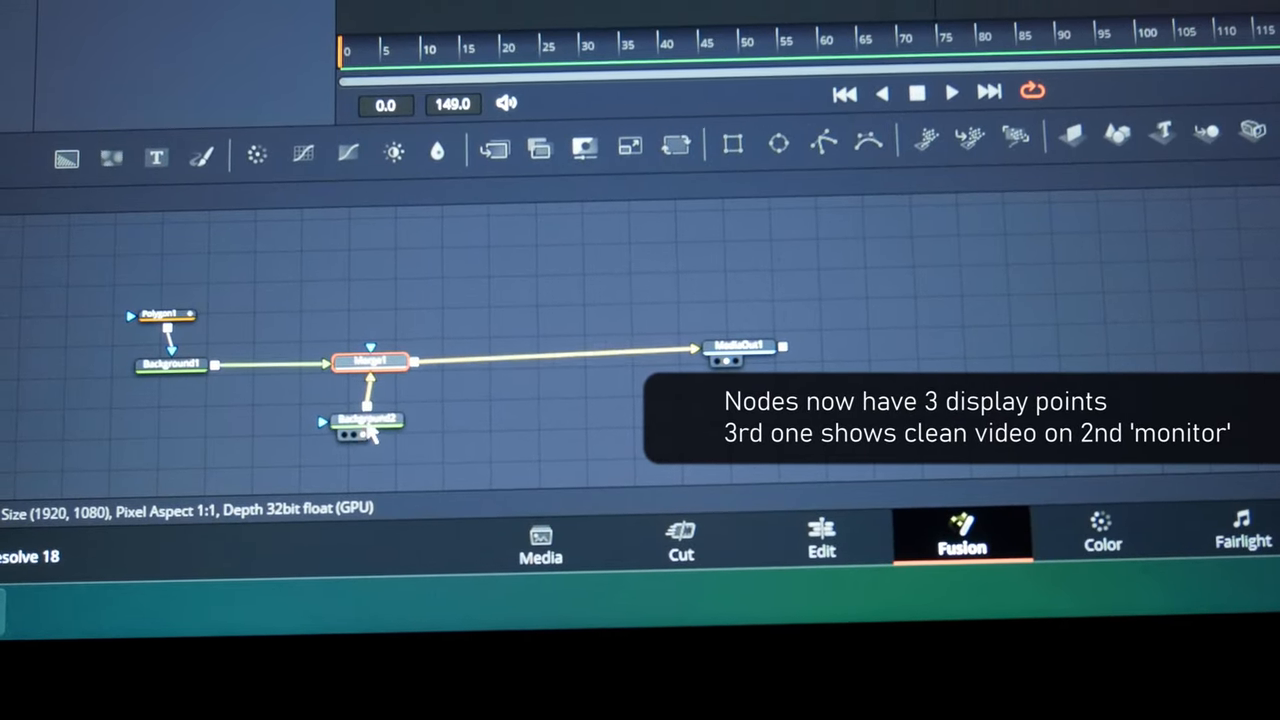
left_click(358, 415)
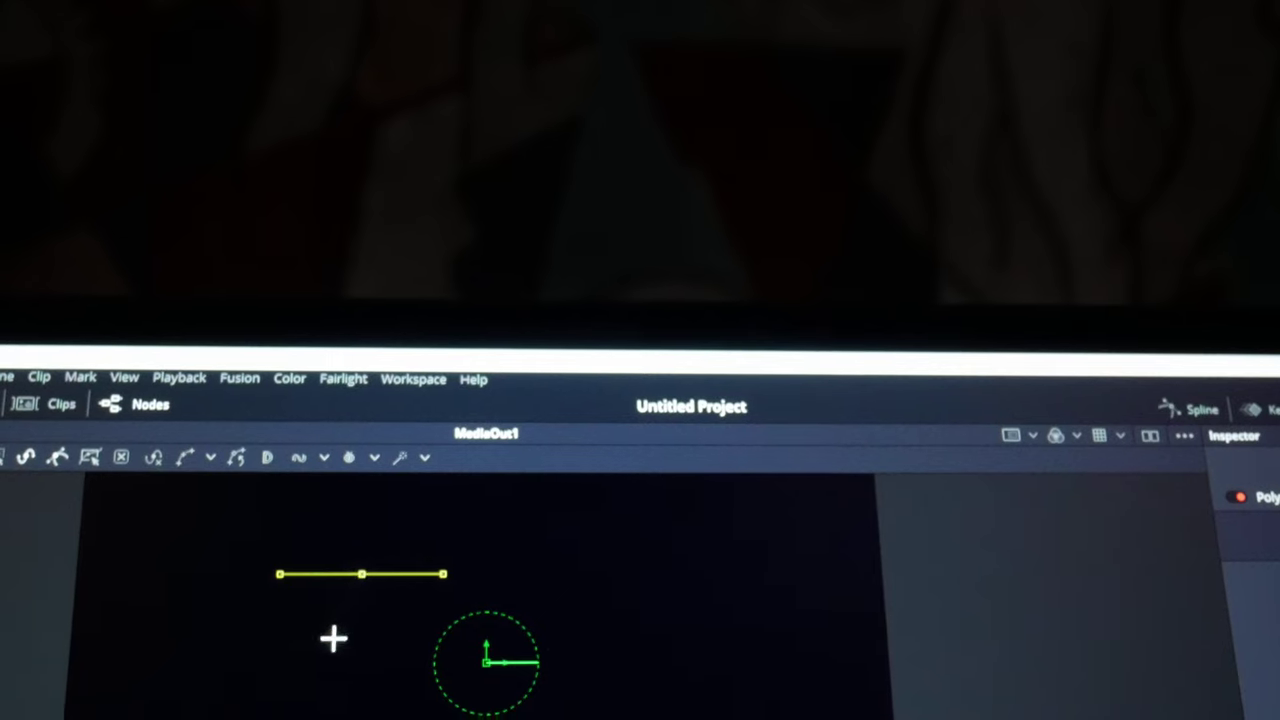
Step: Place four polygon corners in the Fusion viewer and close the shape on its first point
left_click(364, 571)
left_click(336, 634)
left_click(415, 634)
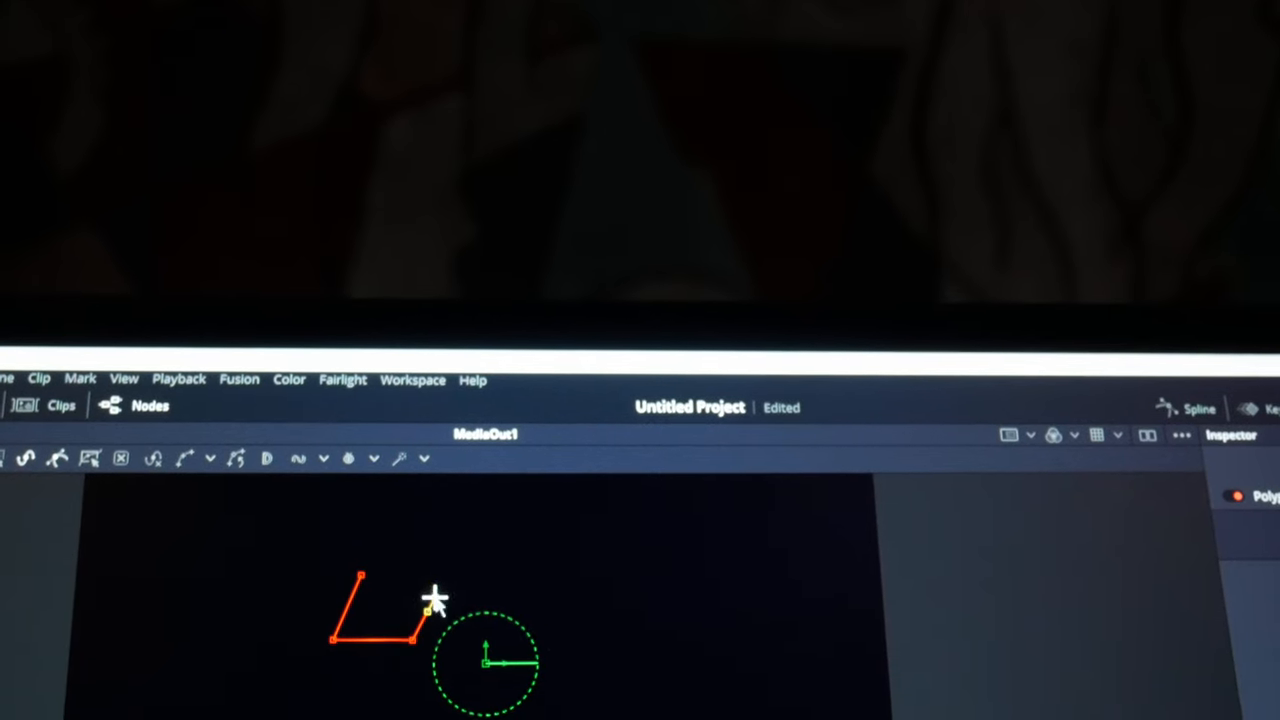
left_click(437, 597)
left_click(365, 571)
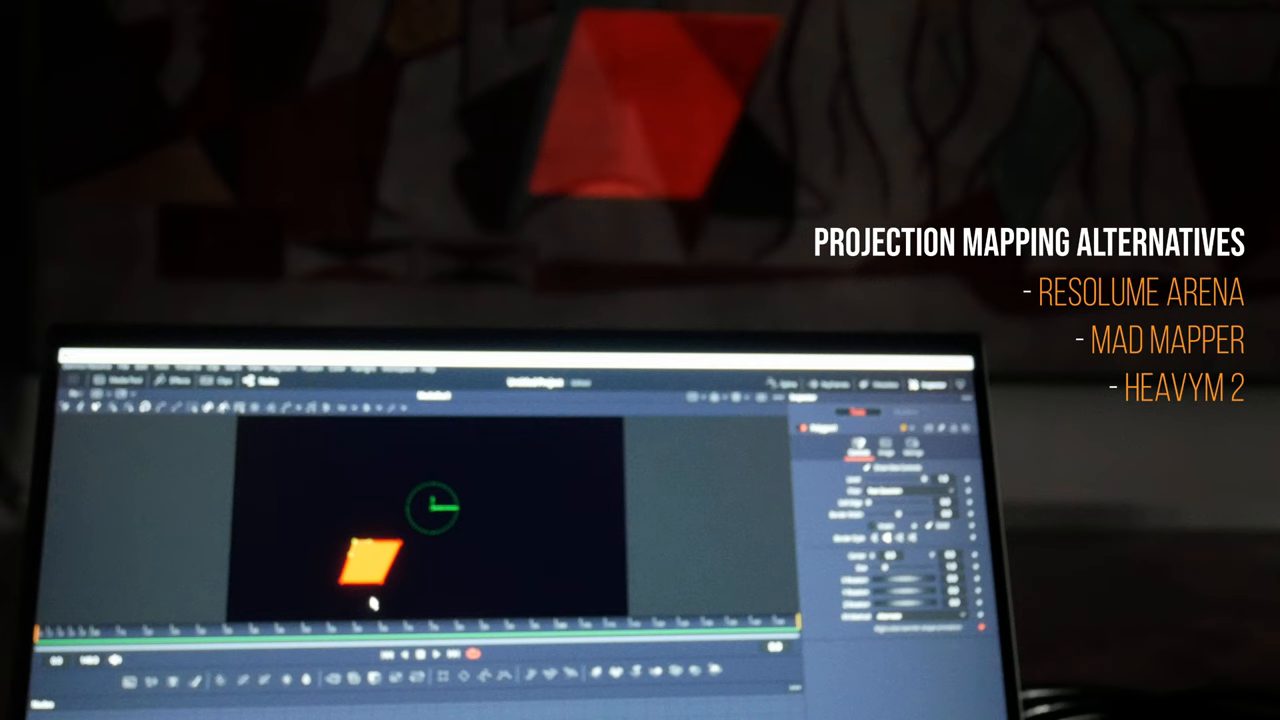
Step: Drag a polygon control point so the projected shape becomes a downward-pointing triangle
left_click_drag(377, 586, 383, 520)
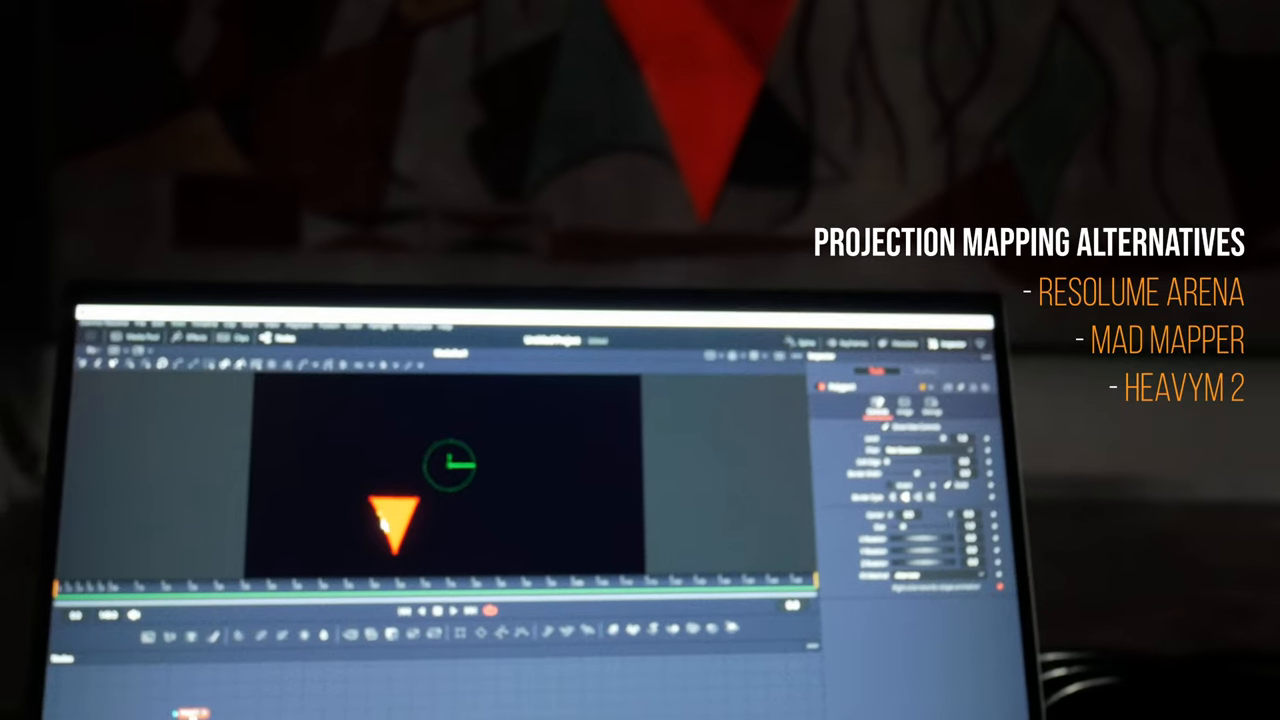